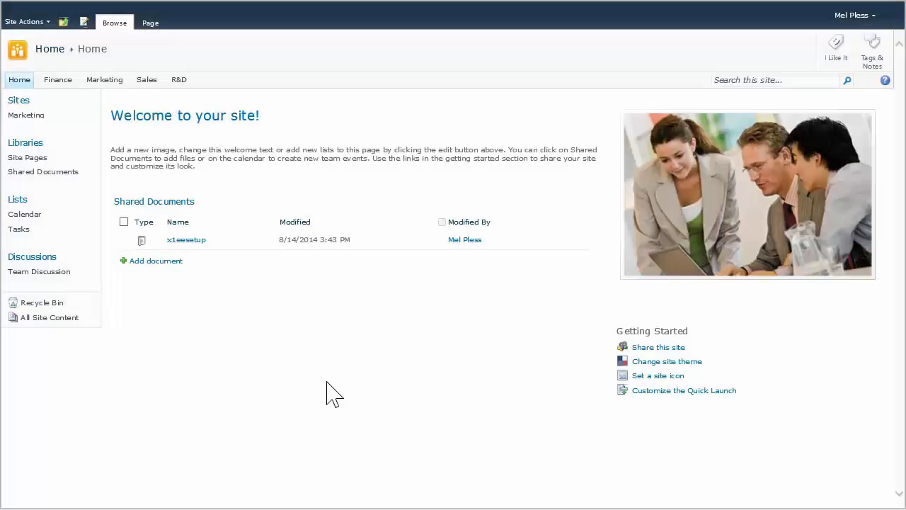
Search the SharePoint site for "financial market".
{"action": "left_click", "coordinate": [725, 79]}
{"action": "type", "text": "financial ma"}
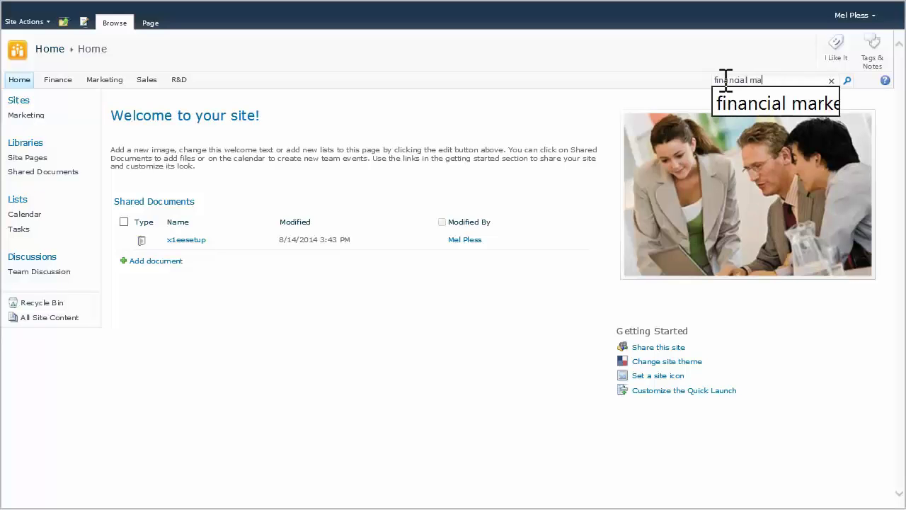
{"action": "type", "text": "rket"}
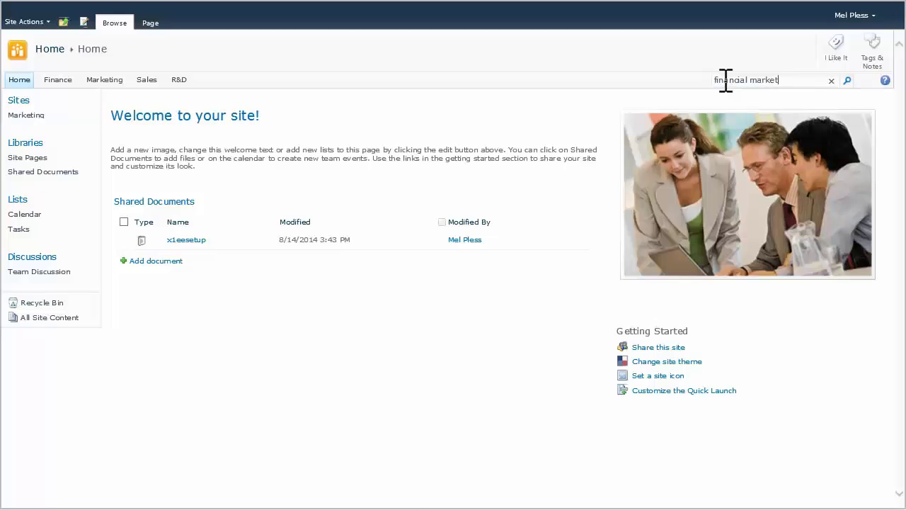
{"action": "key", "text": "Return"}
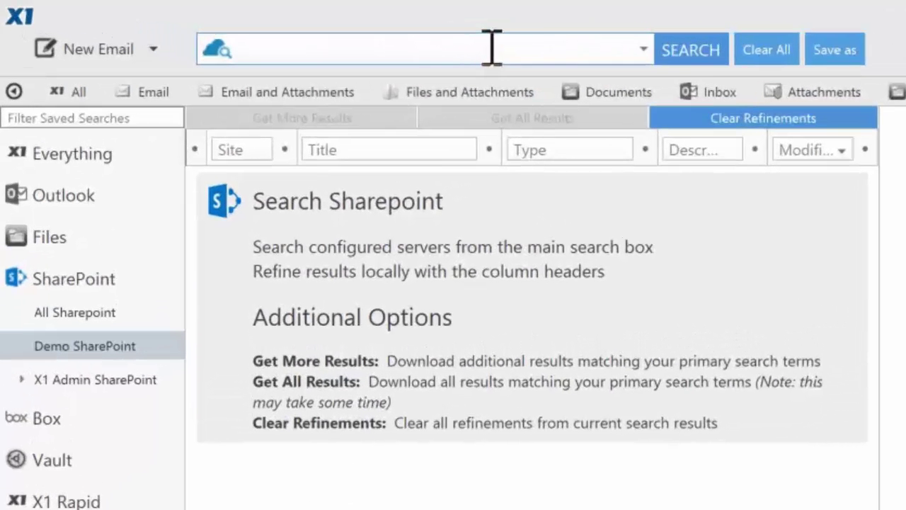
Switch to X1 and search the Demo SharePoint source for "financial market".
{"action": "left_click", "coordinate": [492, 48]}
{"action": "type", "text": "financi"}
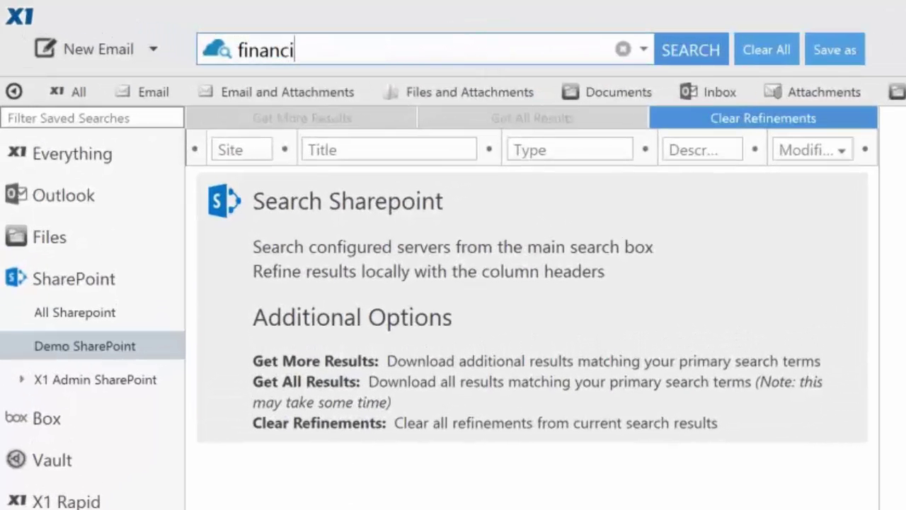
{"action": "type", "text": "al market"}
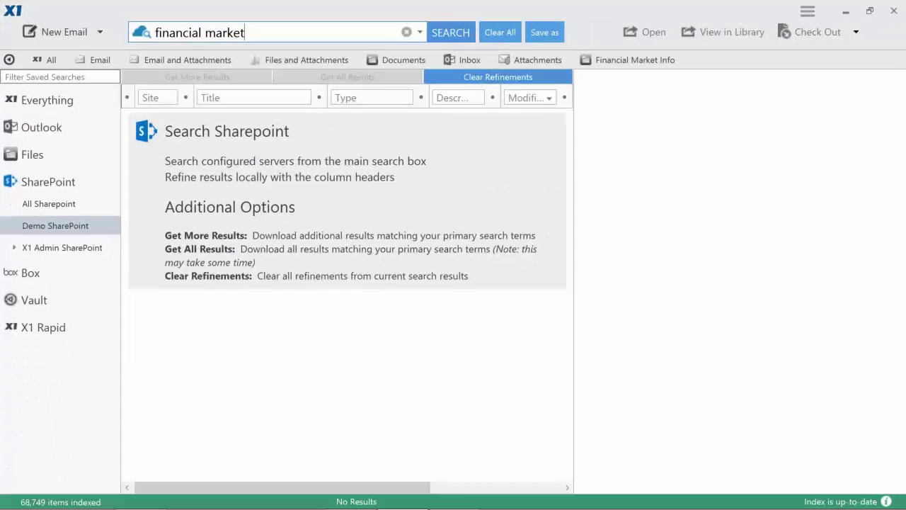
{"action": "key", "text": "Return"}
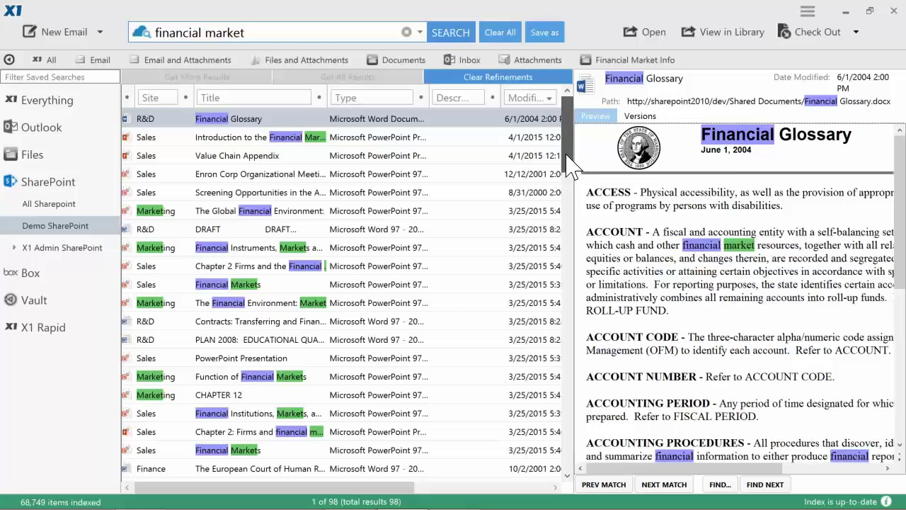
Browse the result list and step forward and back through the highlighted search matches in the Financial Glossary preview.
{"action": "mouse_move", "coordinate": [572, 166]}
{"action": "left_mouse_down"}
{"action": "mouse_move", "coordinate": [575, 245]}
{"action": "mouse_move", "coordinate": [570, 157]}
{"action": "left_mouse_up"}
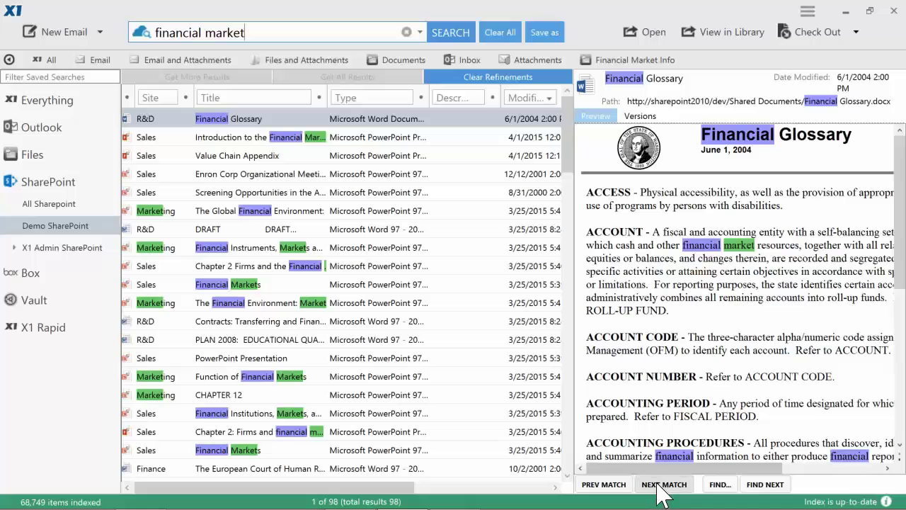
{"action": "left_click", "coordinate": [664, 486]}
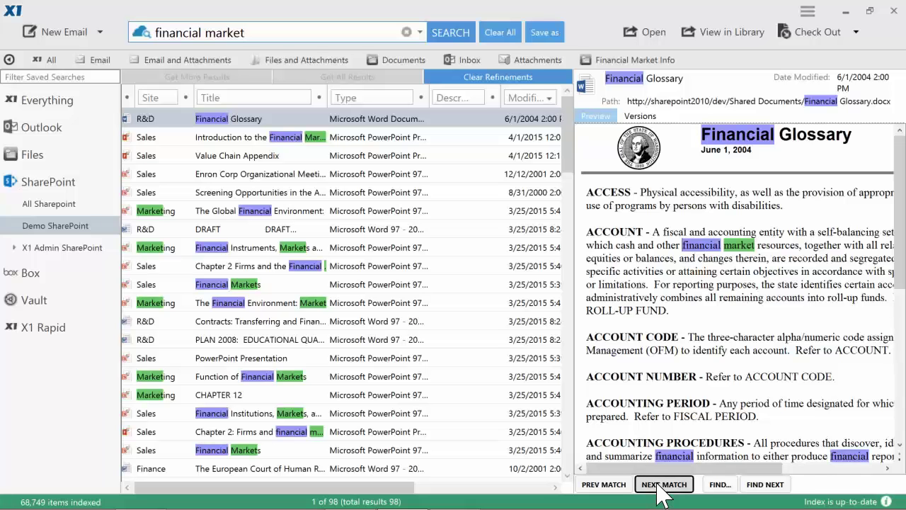
{"action": "left_click", "coordinate": [664, 485]}
{"action": "left_click", "coordinate": [664, 486]}
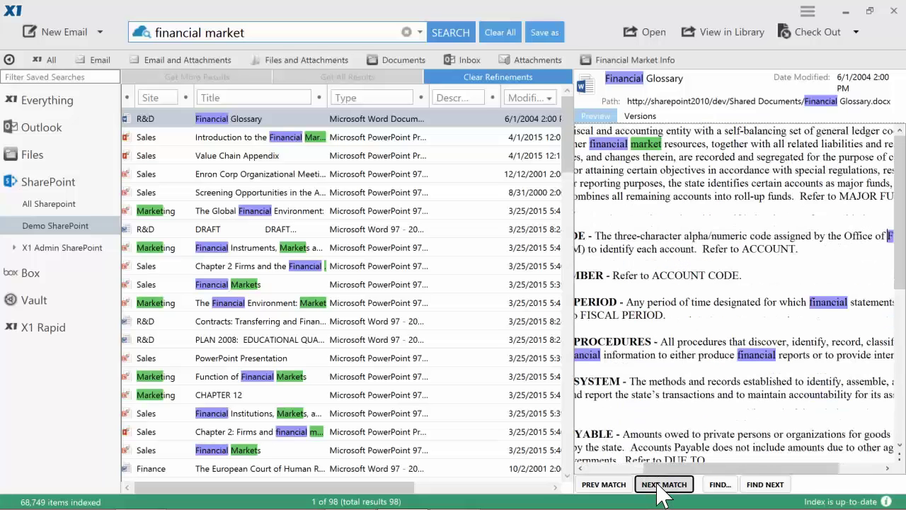
{"action": "left_click", "coordinate": [617, 487]}
{"action": "left_click", "coordinate": [603, 485]}
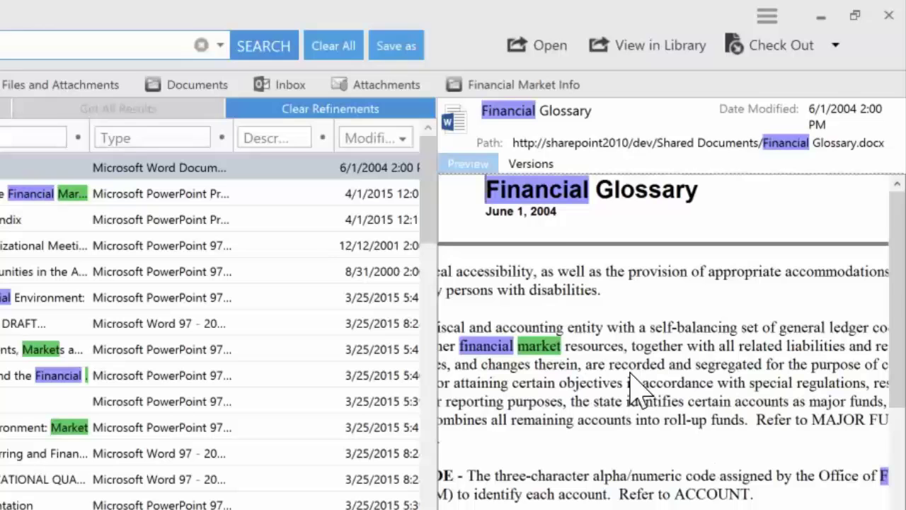
Look at the version history of the Financial Glossary document and return to its preview.
{"action": "left_click", "coordinate": [536, 165]}
{"action": "left_click_drag", "start_coordinate": [569, 308], "coordinate": [521, 313]}
{"action": "left_click", "coordinate": [473, 164]}
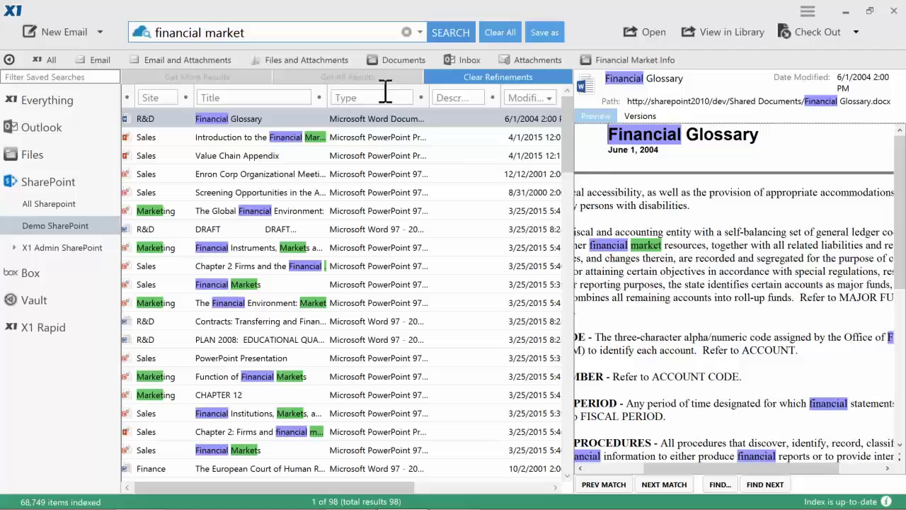
Filter the search results by the type PDF and clear that type filter again.
{"action": "left_click", "coordinate": [385, 92]}
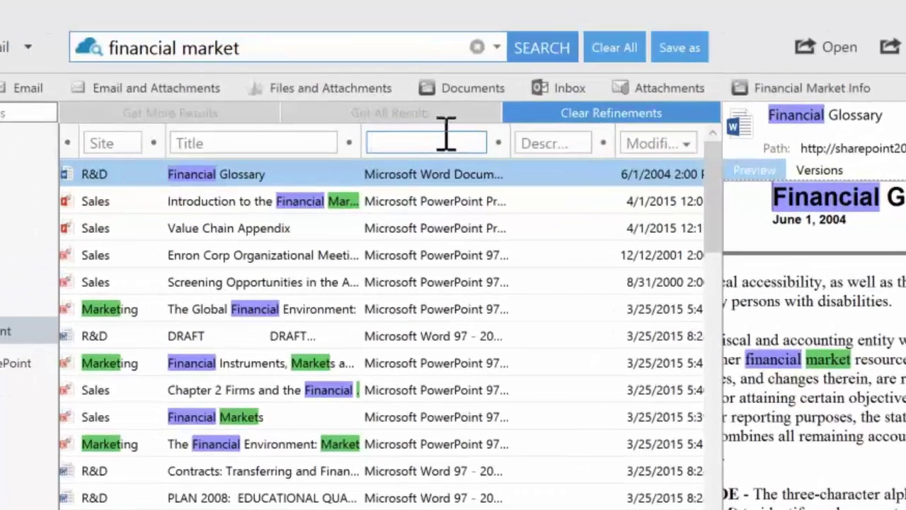
{"action": "type", "text": "PDF"}
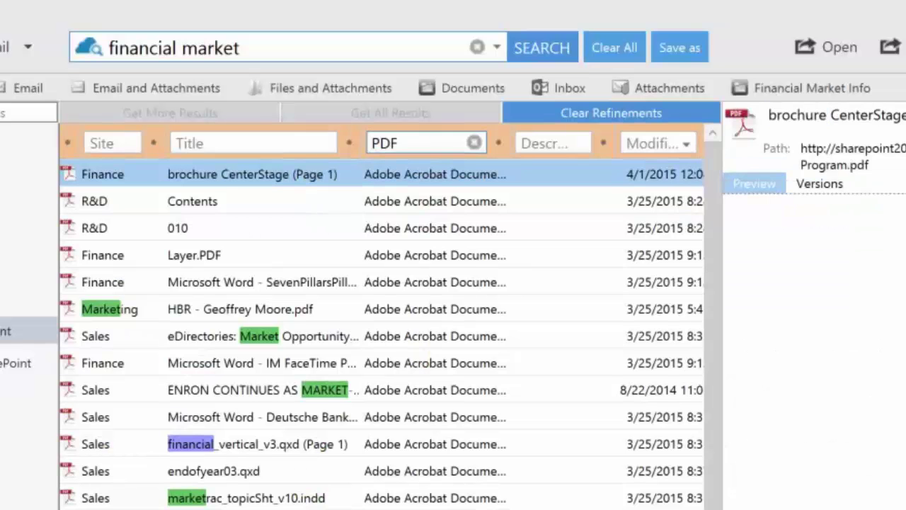
{"action": "left_click", "coordinate": [474, 143]}
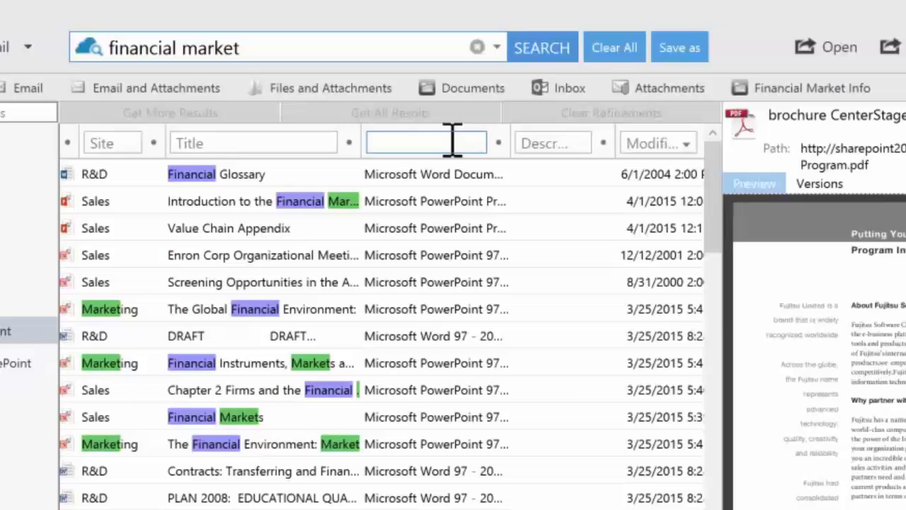
Refine the results to Word type documents modified last month.
{"action": "type", "text": "Word"}
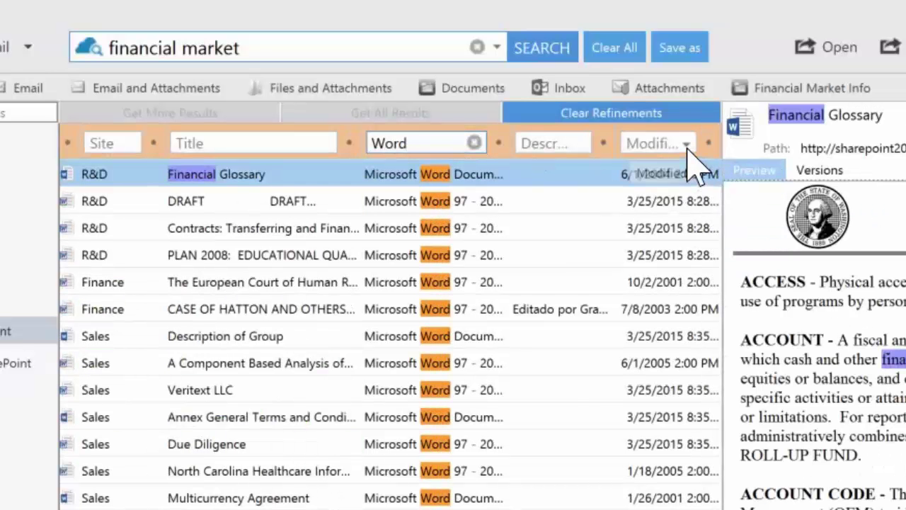
{"action": "left_click", "coordinate": [686, 145]}
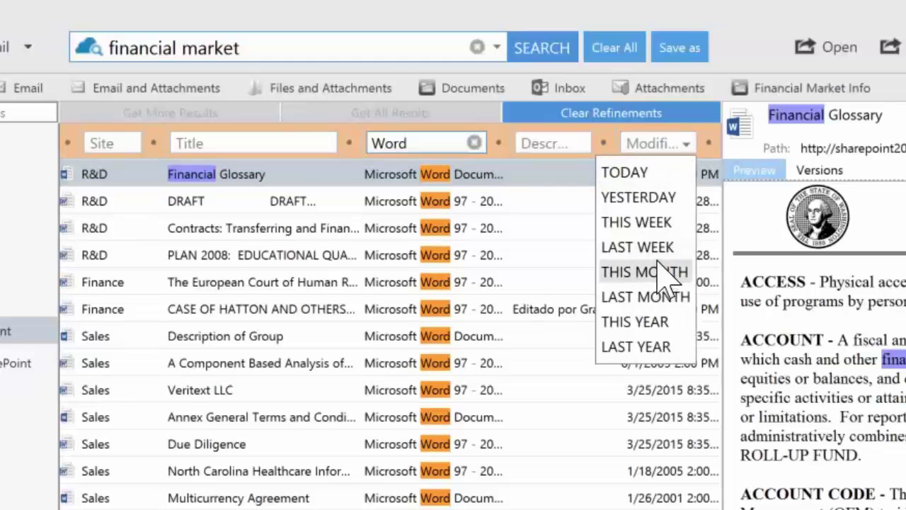
{"action": "left_click", "coordinate": [652, 297]}
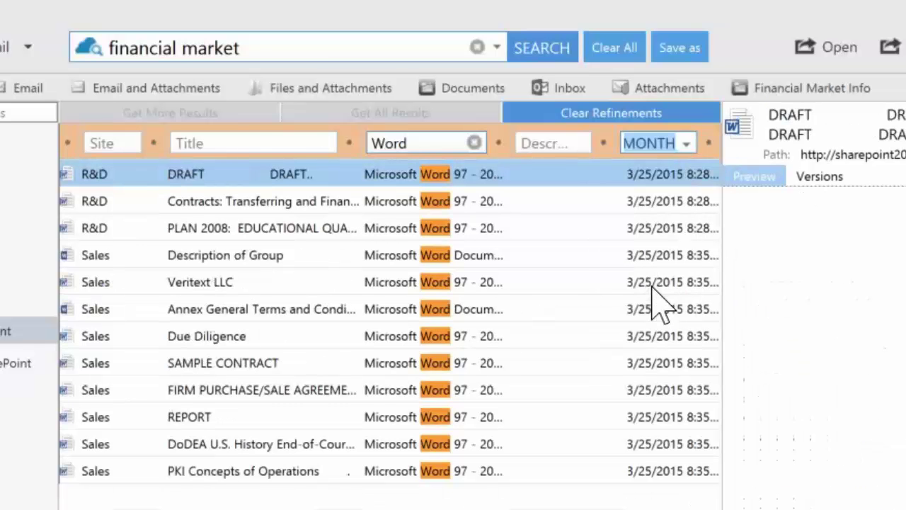
Narrow the results to documents whose title contains "Contract".
{"action": "left_click", "coordinate": [261, 143]}
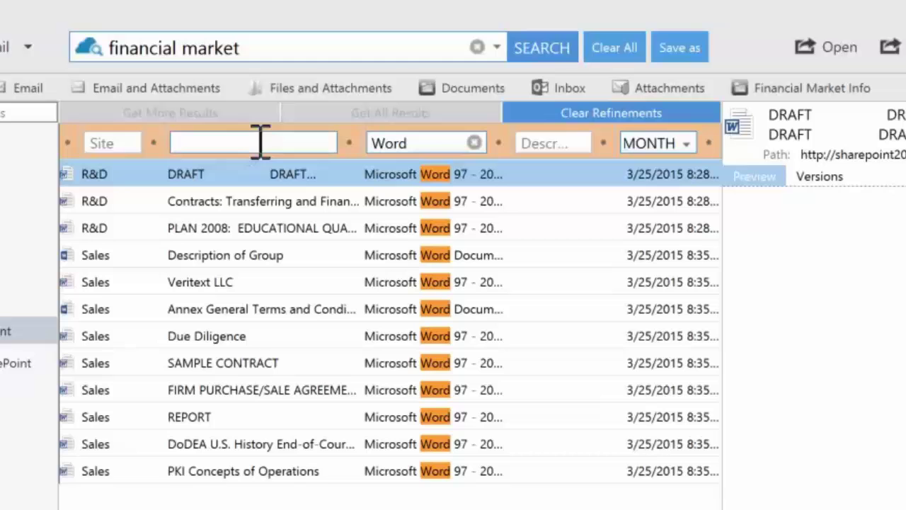
{"action": "type", "text": "Con"}
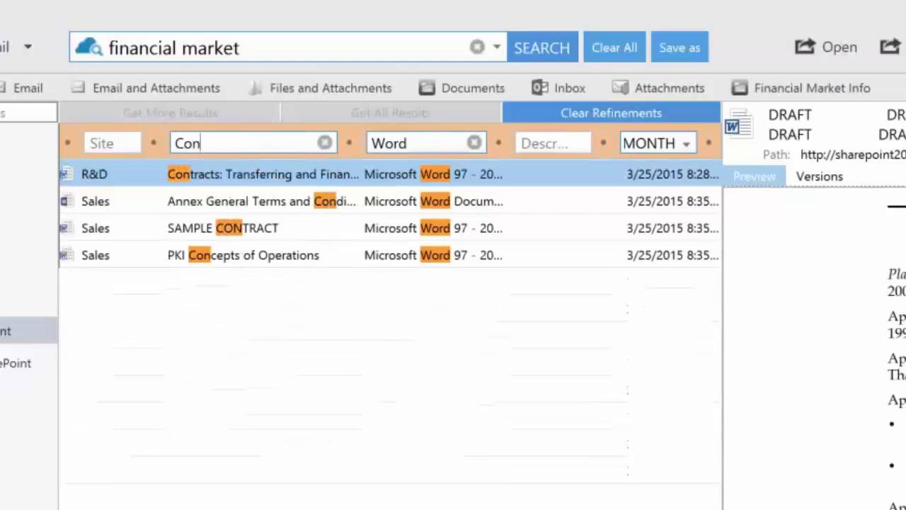
{"action": "type", "text": "tract"}
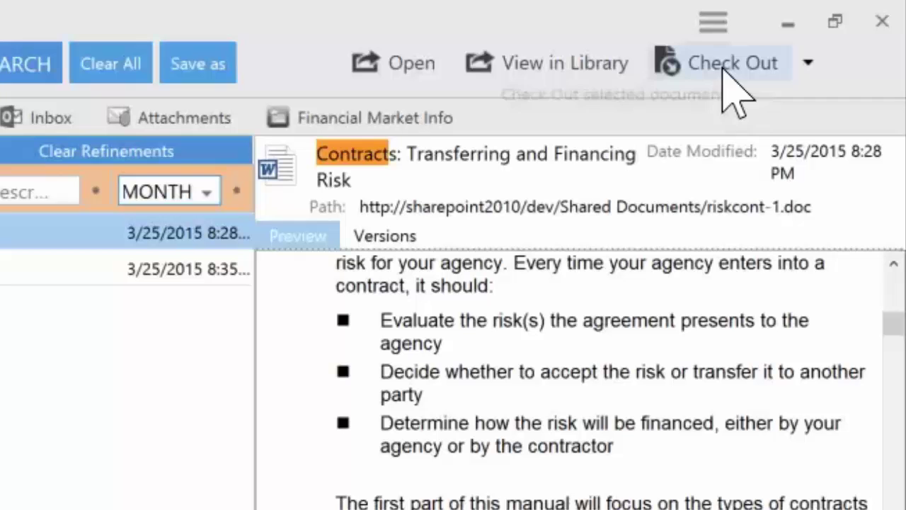
Start an email that sends the Contracts: Transferring and Financing Risk document as a link.
{"action": "left_click", "coordinate": [808, 64]}
{"action": "left_click", "coordinate": [790, 209]}
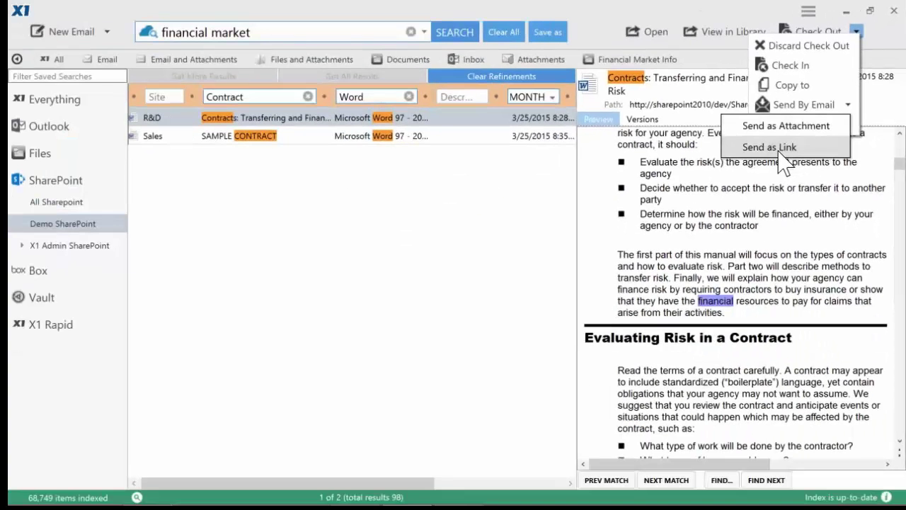
{"action": "left_click", "coordinate": [779, 147]}
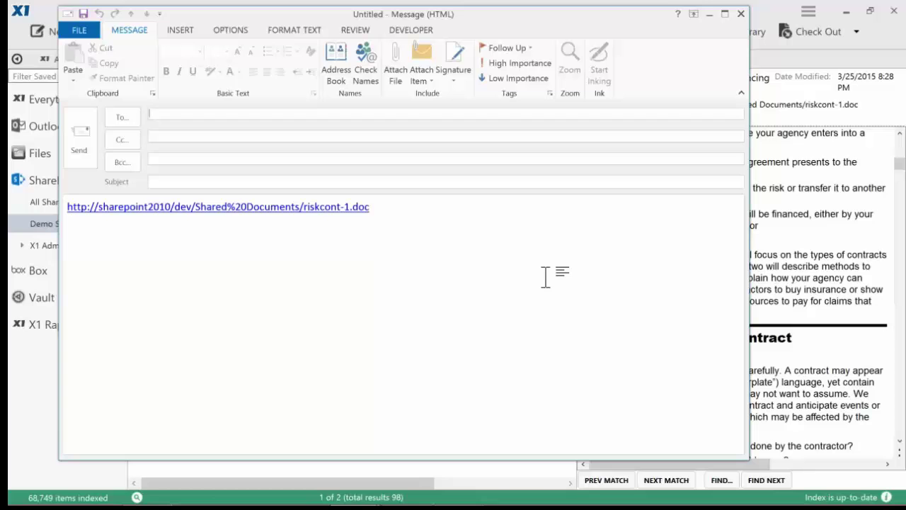
Fill in the recipient's name and the subject "Contract document", sign the message body with the sender's first name, and send the email.
{"action": "type", "text": "mi"}
{"action": "key", "text": "Return"}
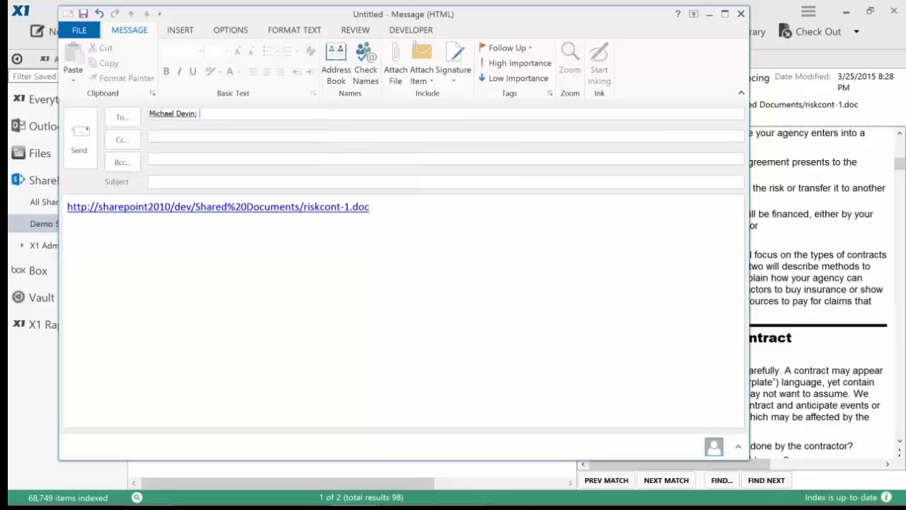
{"action": "type", "text": "Contract document"}
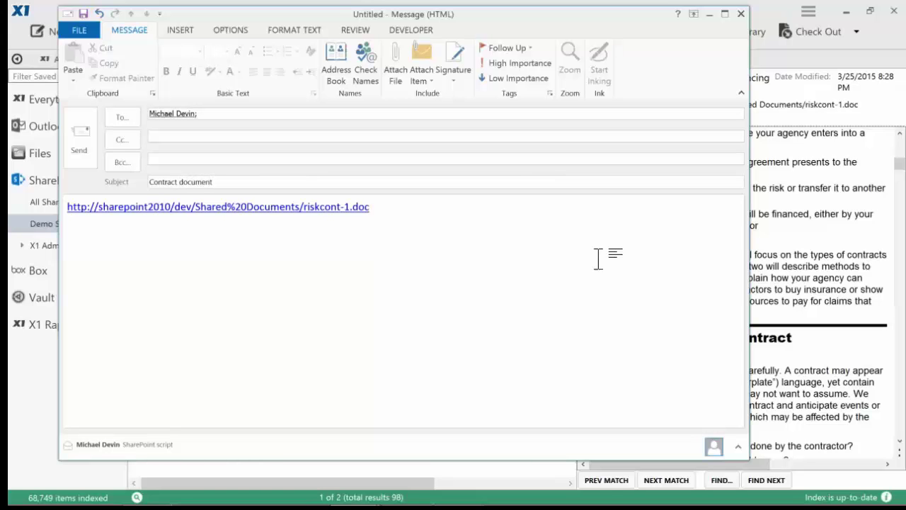
{"action": "left_click", "coordinate": [591, 259]}
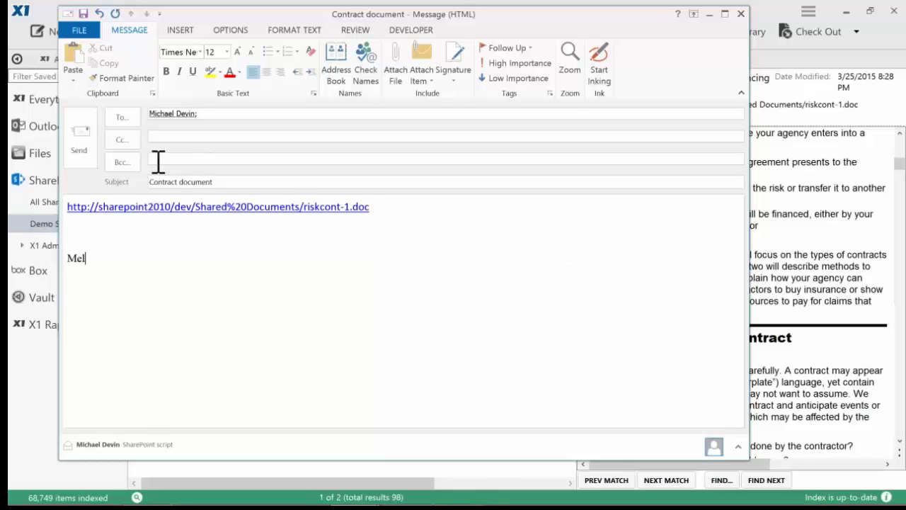
{"action": "left_click", "coordinate": [83, 150]}
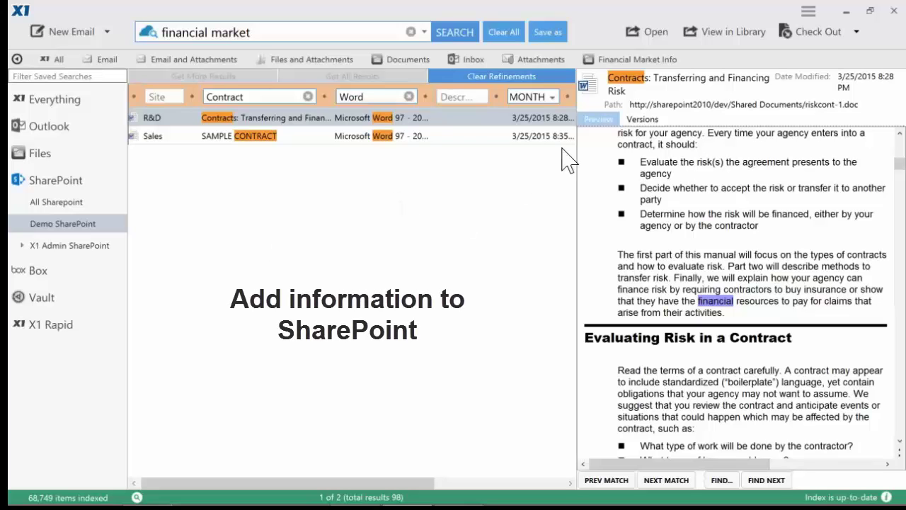
Open the Financial Market Info saved search and show the additional actions for the file chap11_12.ppt.
{"action": "left_click", "coordinate": [623, 62]}
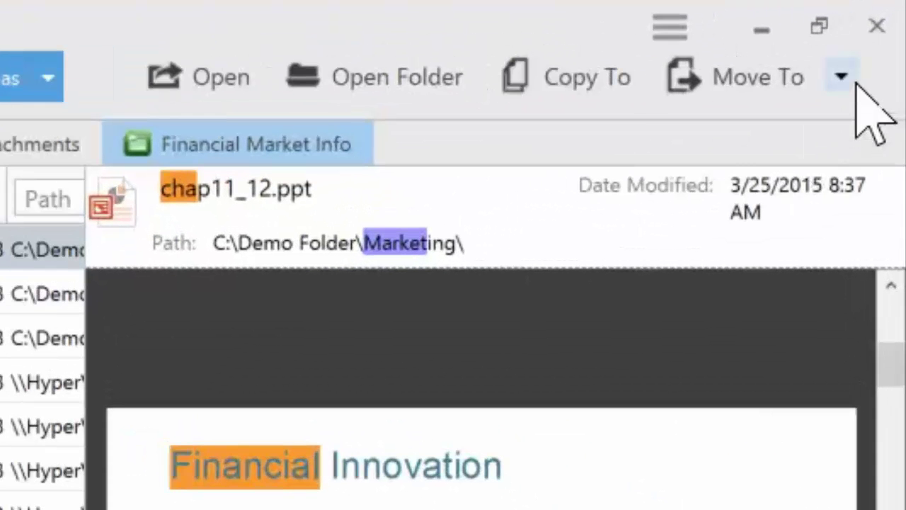
{"action": "left_click", "coordinate": [880, 32]}
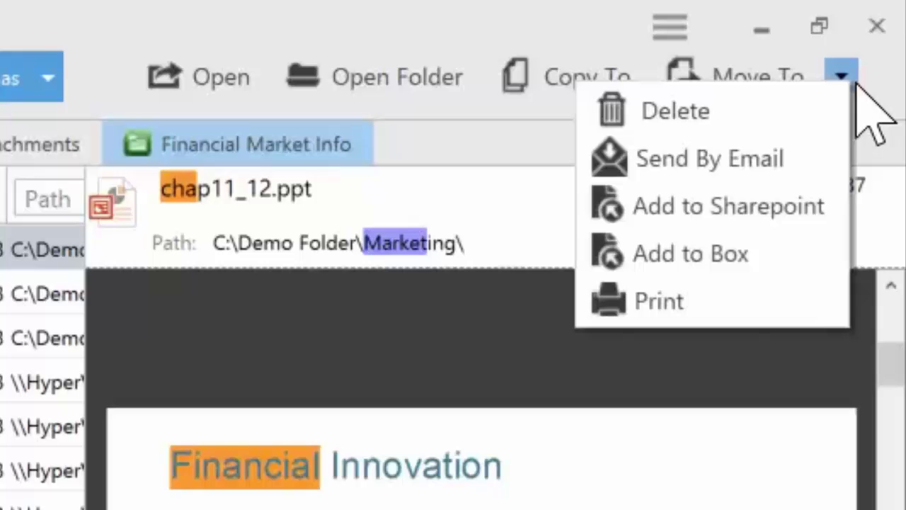